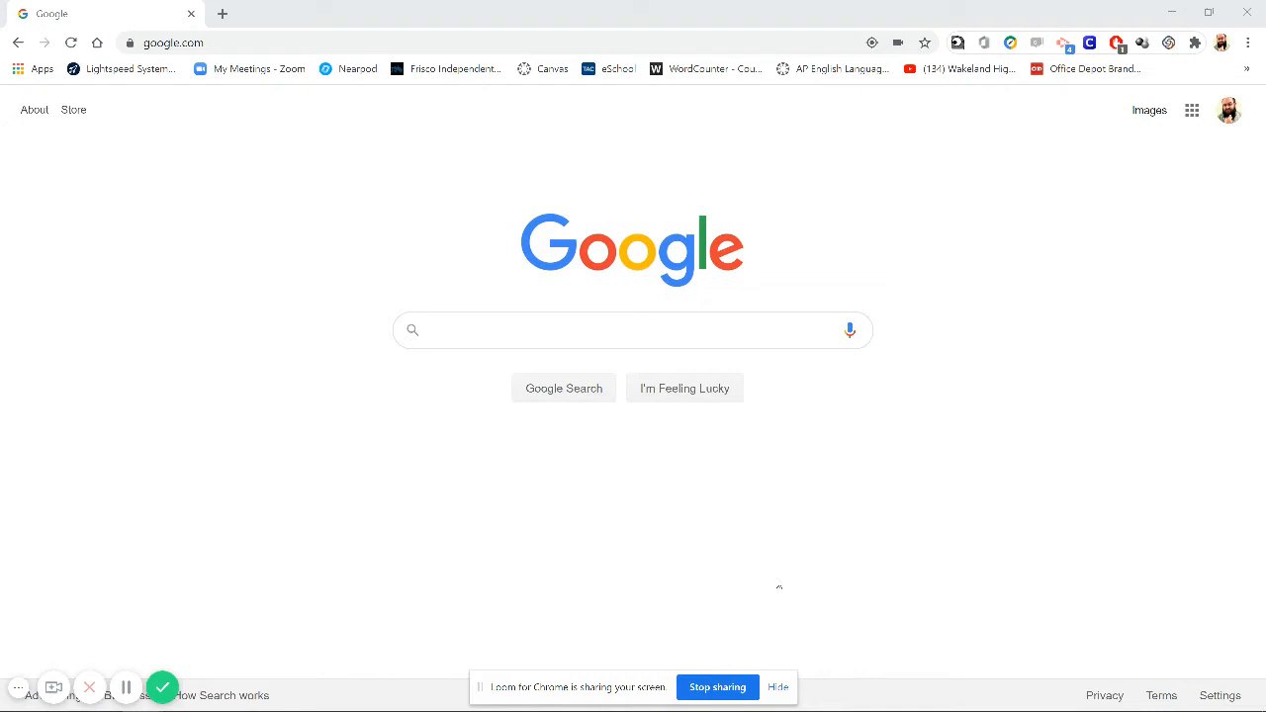
- Open the draw.io website in the browser
click(245, 41)
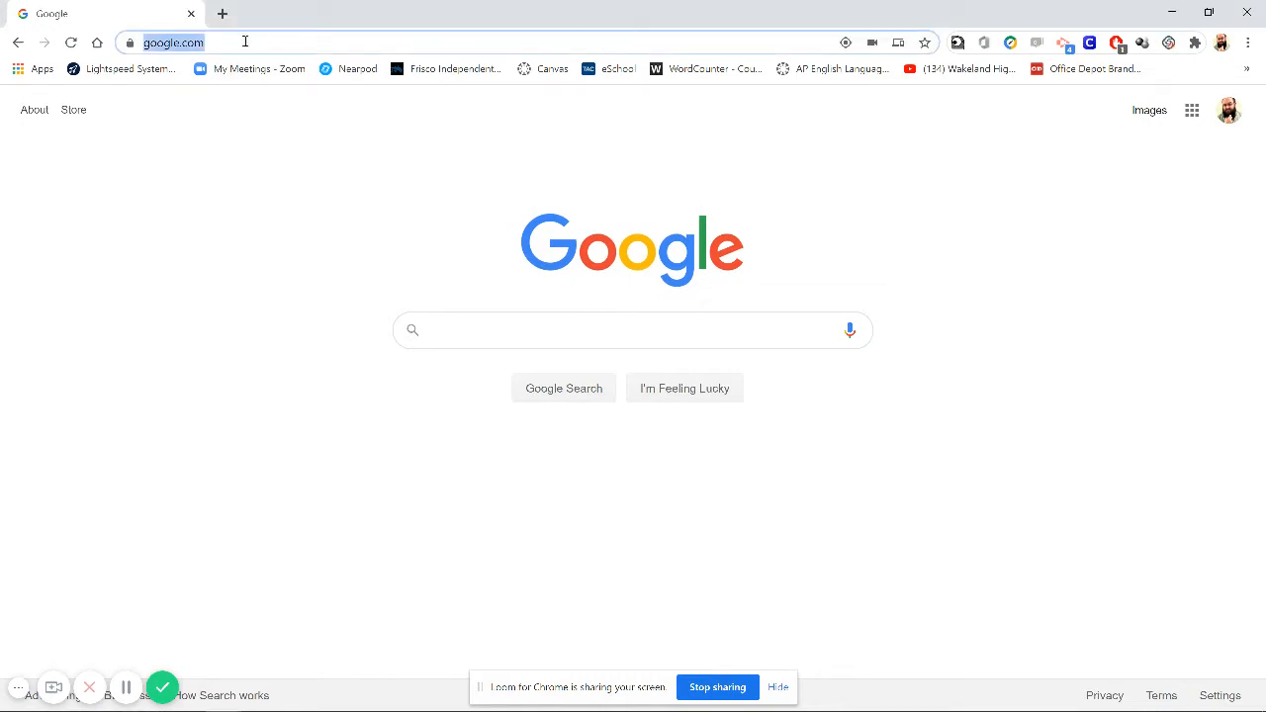
text(draw.io)
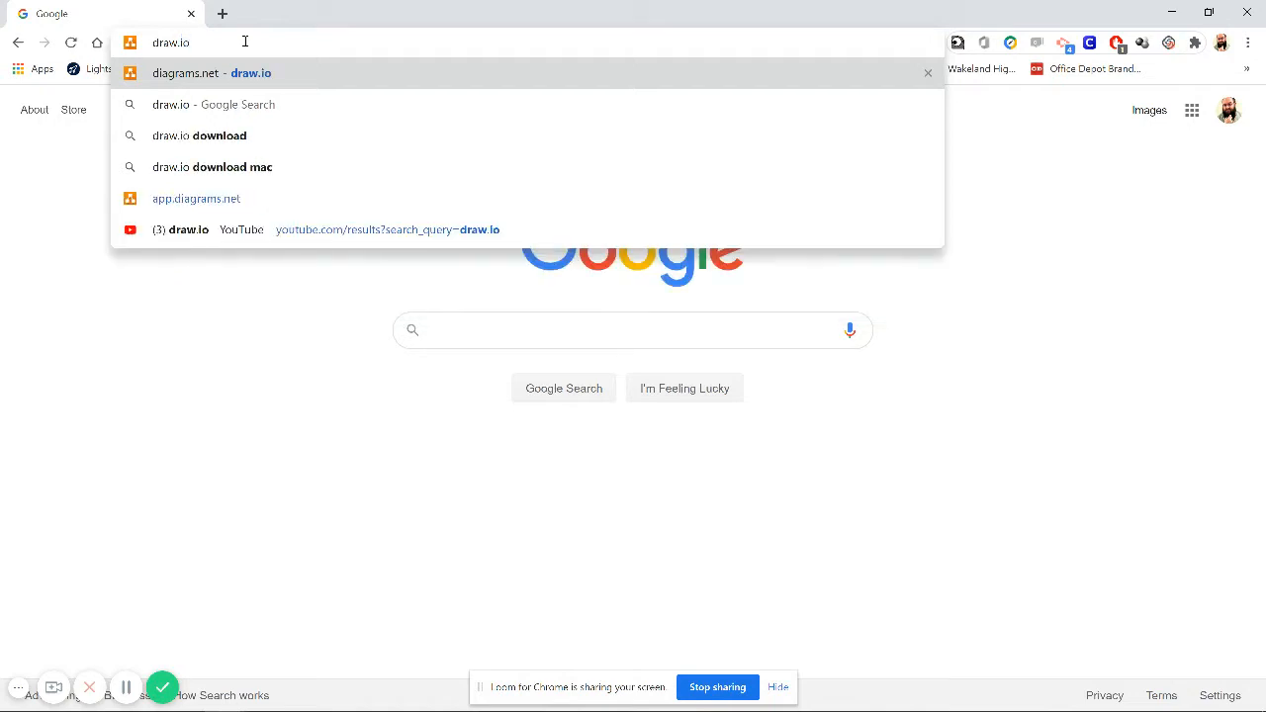
key(Return)
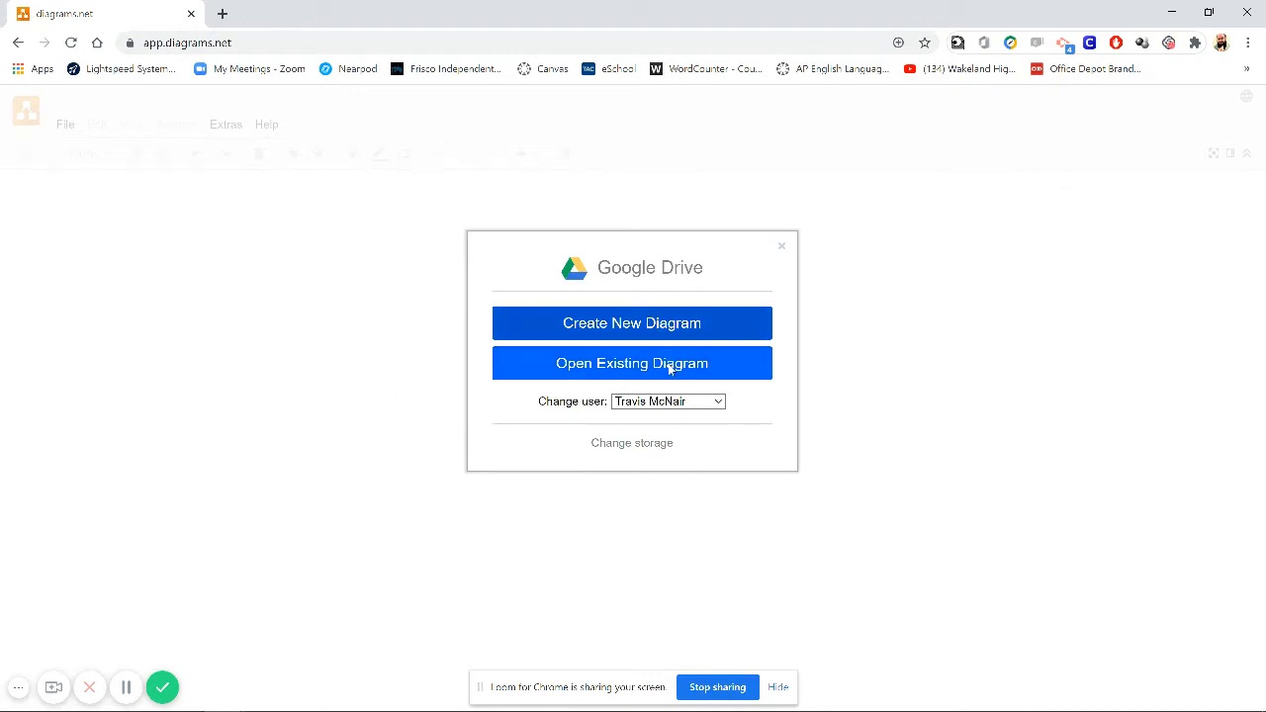
- Start creating a new diagram stored in Google Drive
click(719, 402)
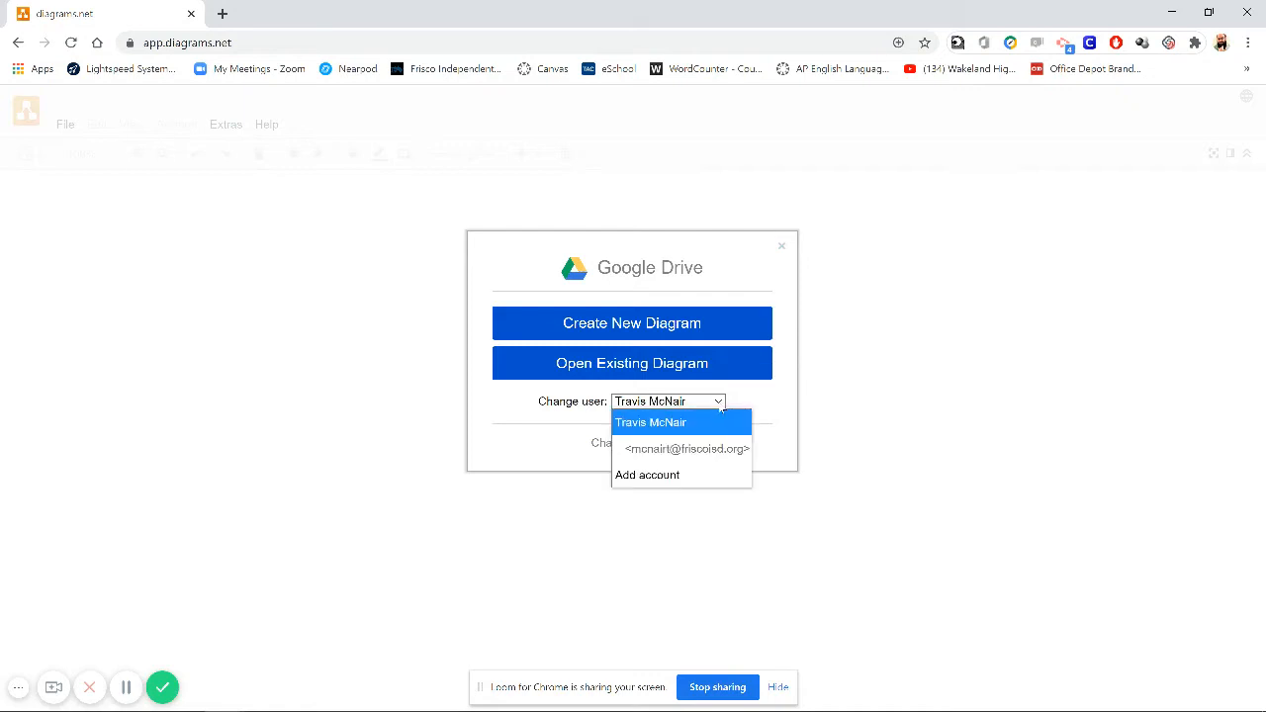
click(765, 403)
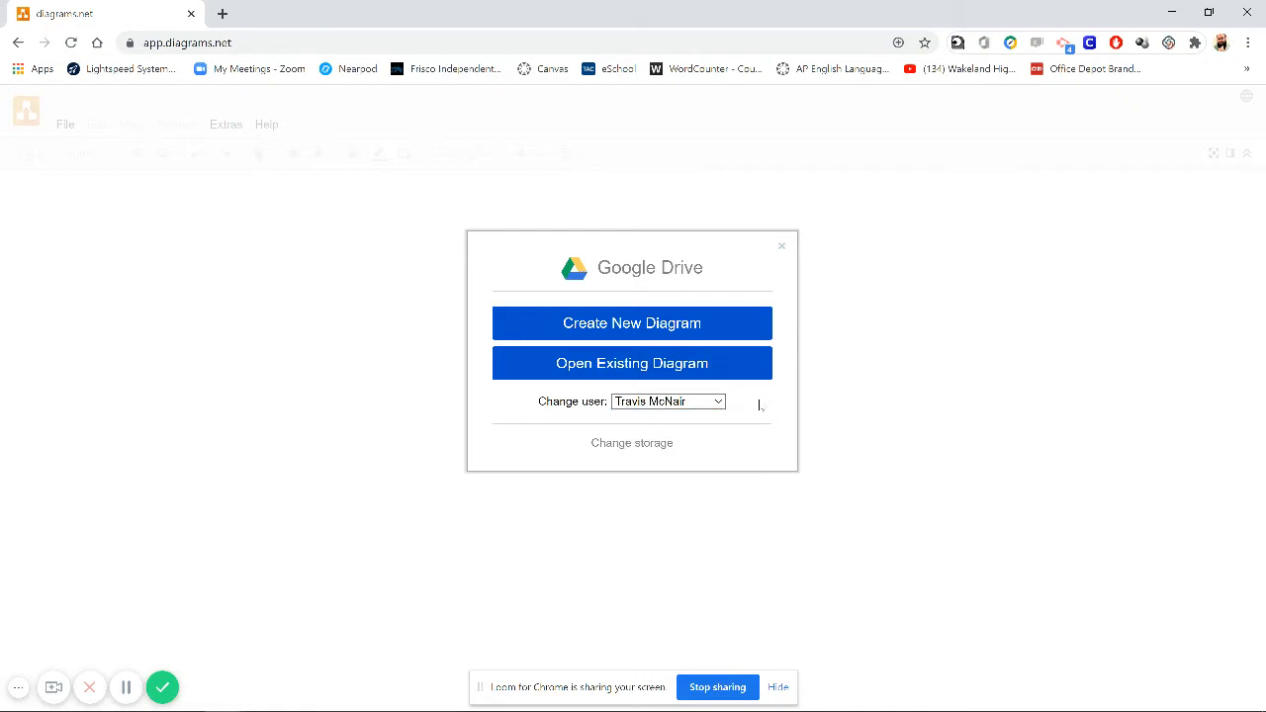
click(648, 324)
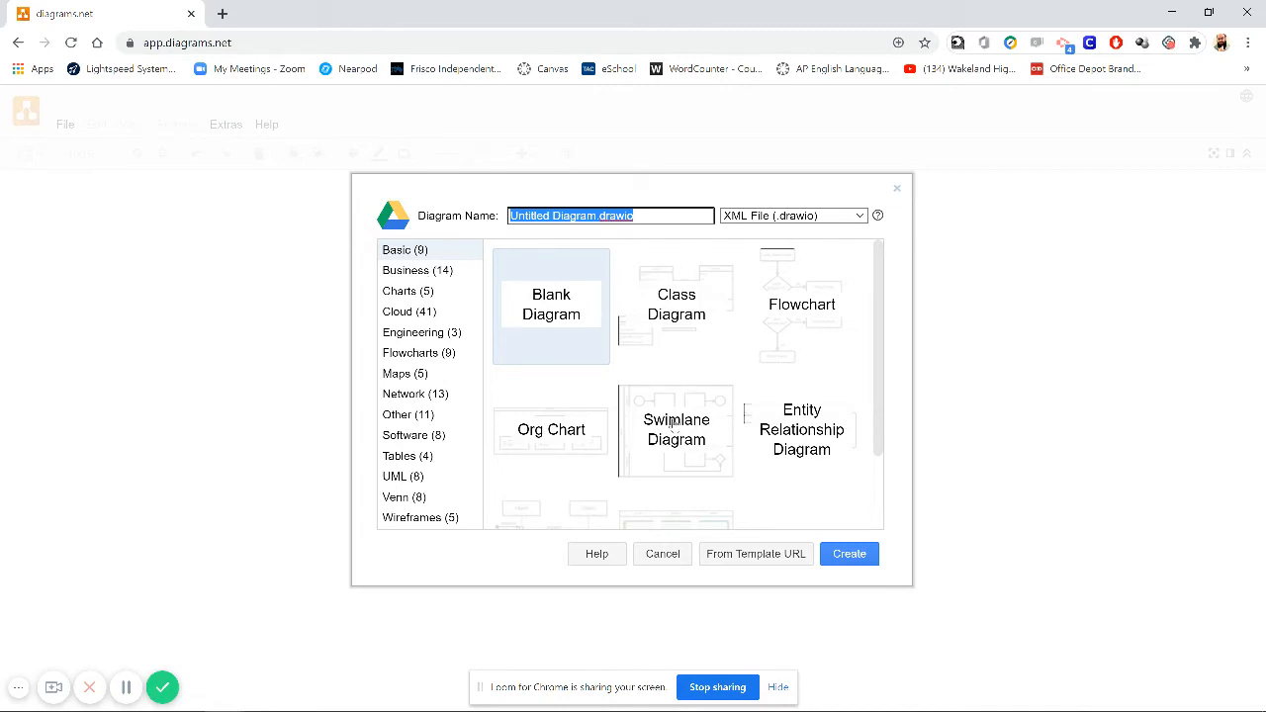
- Choose the Blank Diagram template and name the diagram Demonstration Video
click(565, 319)
click(658, 326)
click(586, 319)
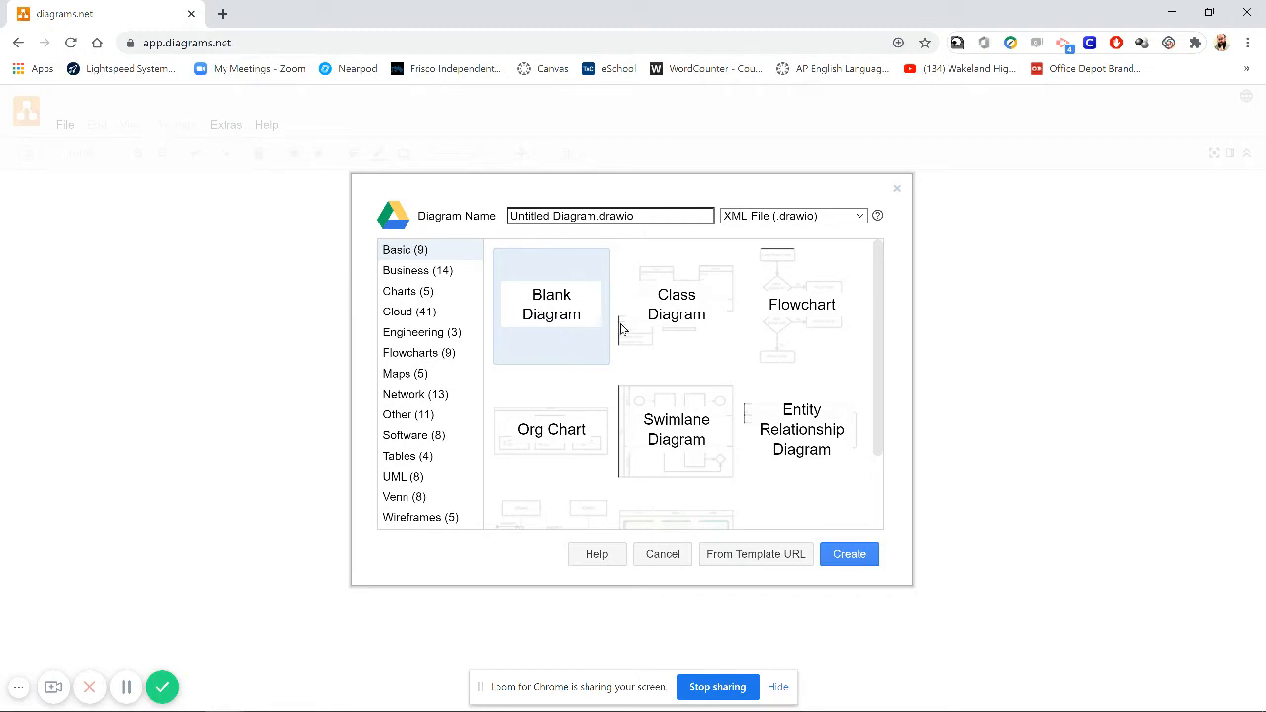
click(598, 216)
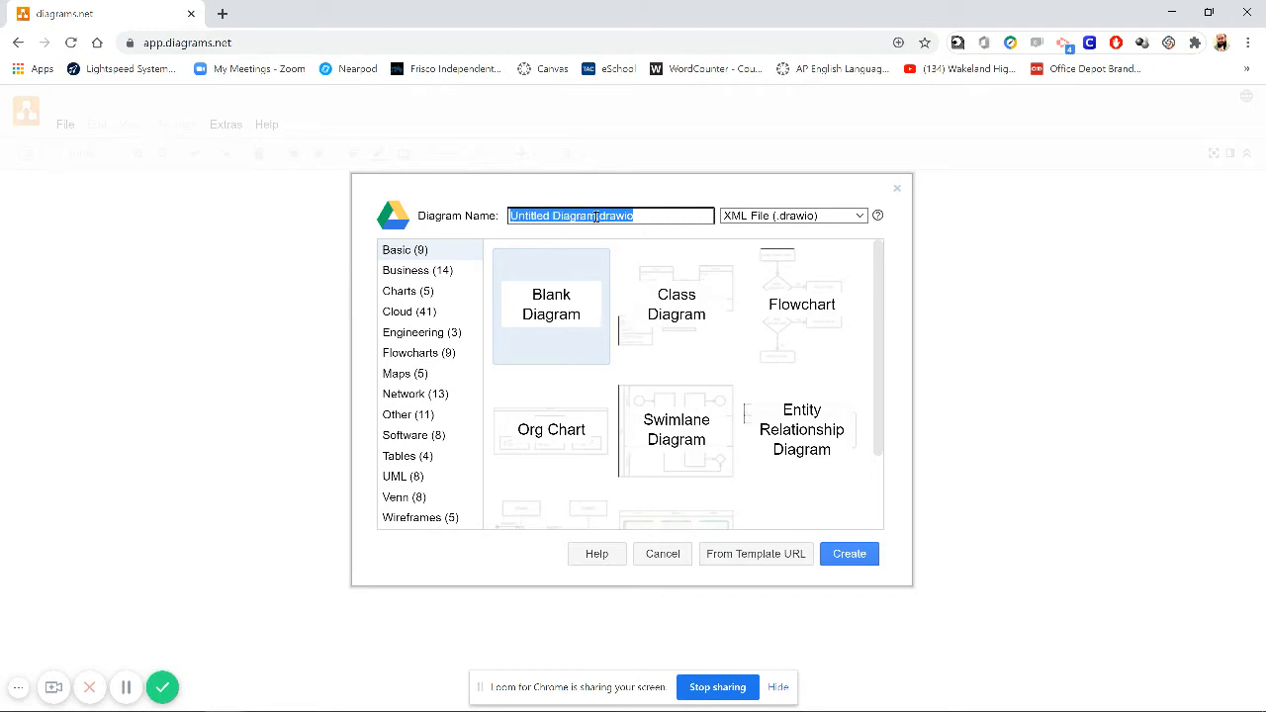
drag(596, 215, 510, 216)
text(Demonstration)
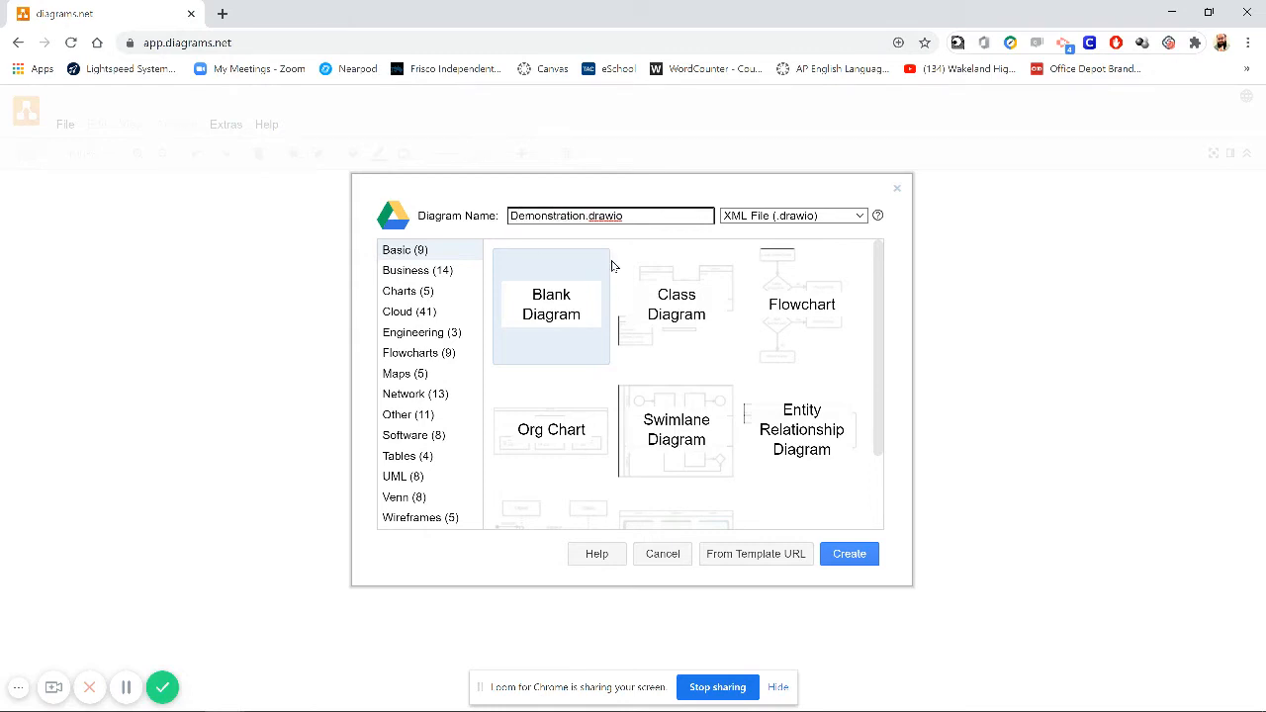
text( Video)
key(BackSpace)
- Keep the XML File (.drawio) format and create the diagram
click(824, 216)
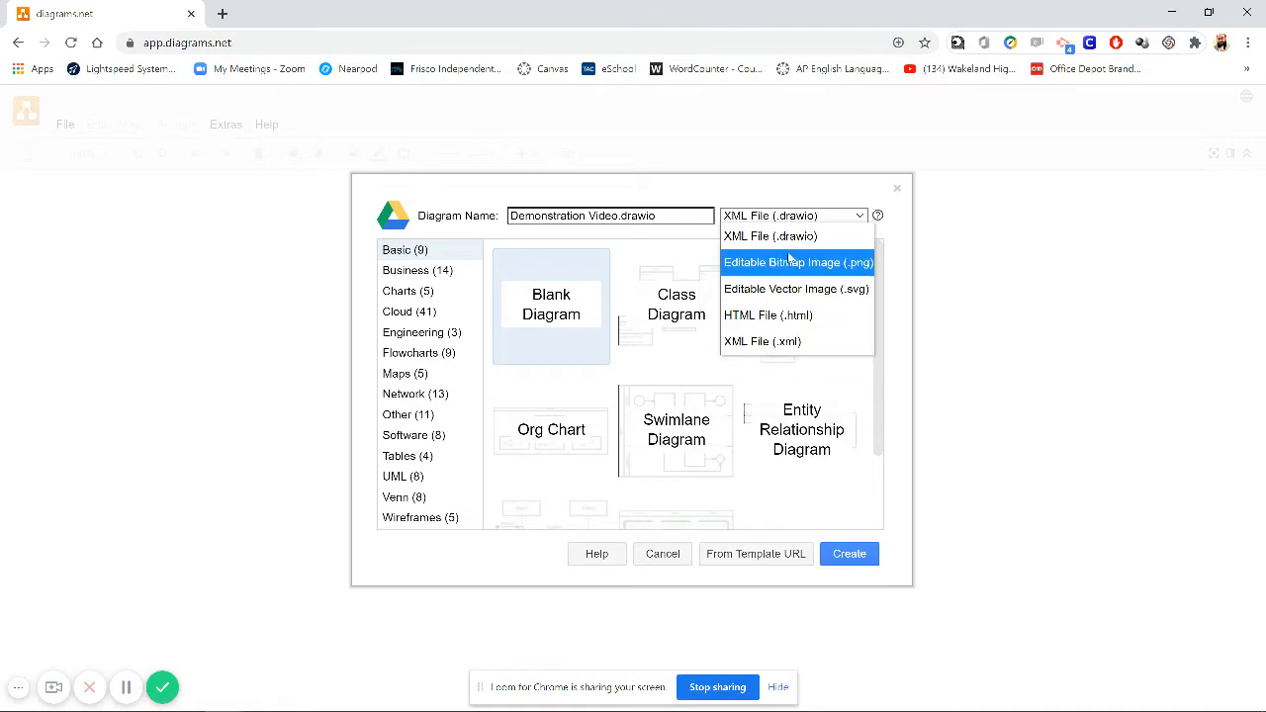
click(786, 237)
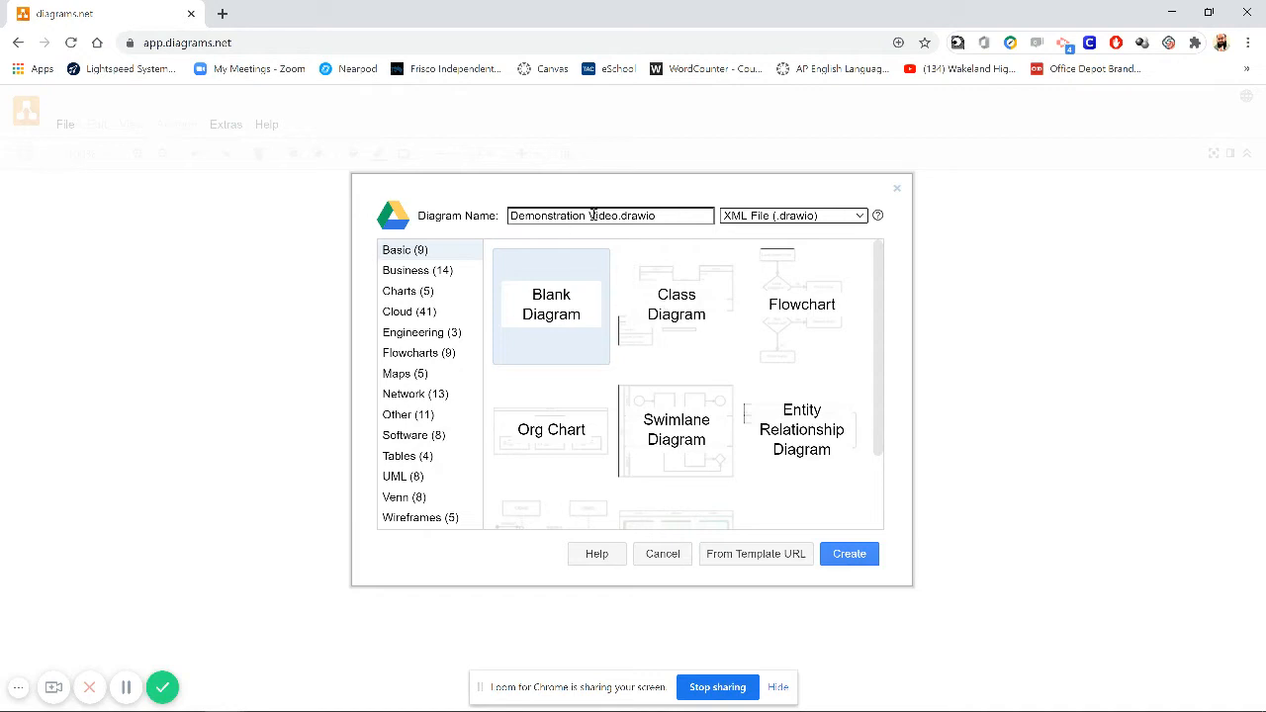
click(849, 556)
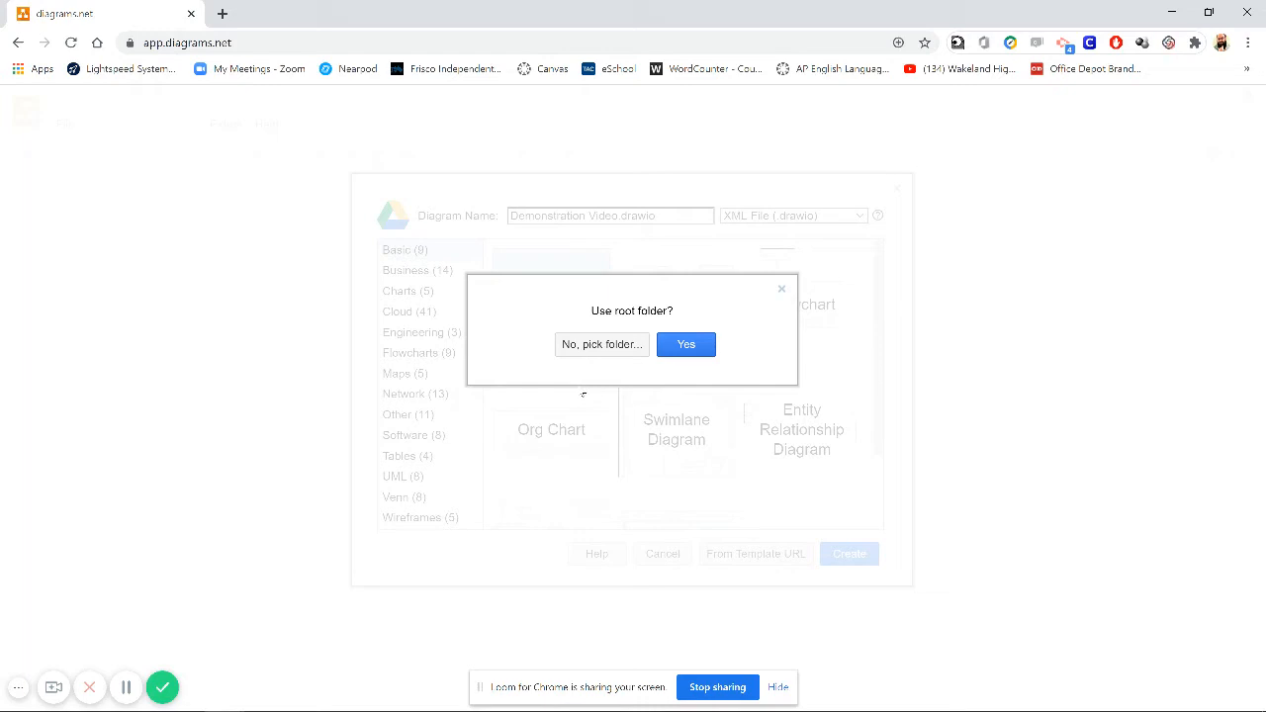
- Save the diagram in the Argument Maps folder inside the School folder
click(603, 346)
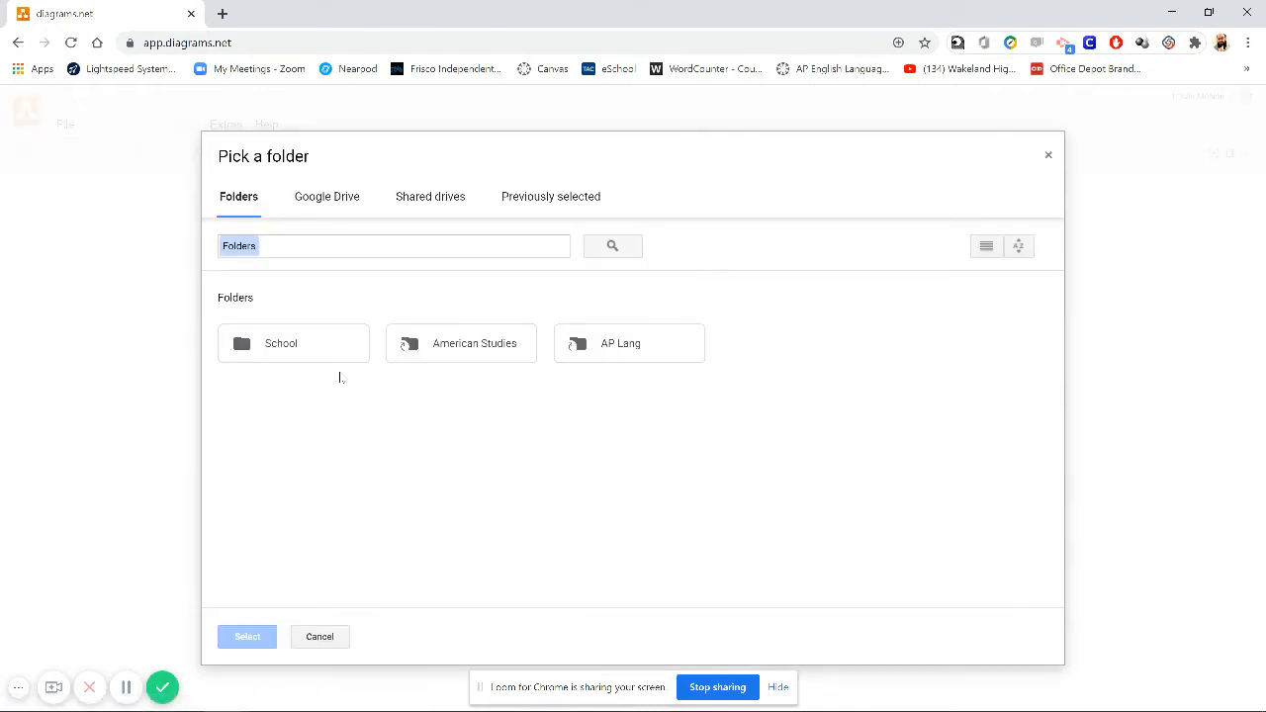
double_click(307, 346)
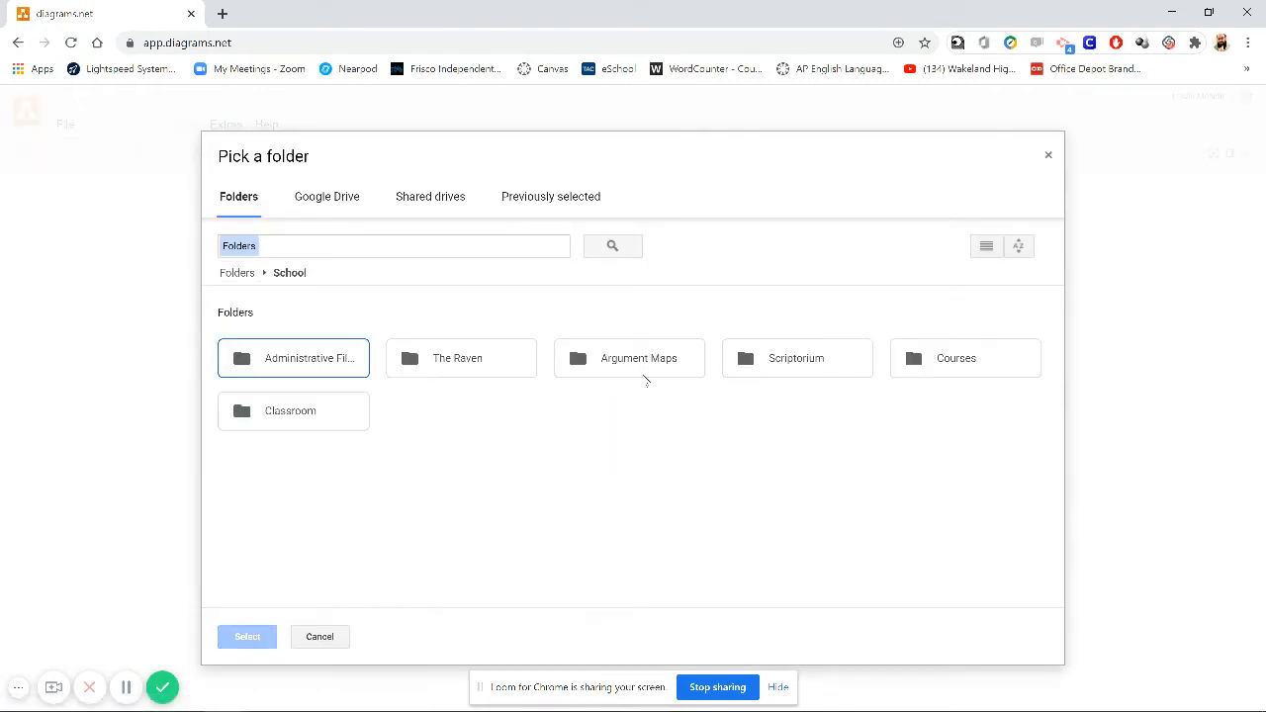
click(669, 364)
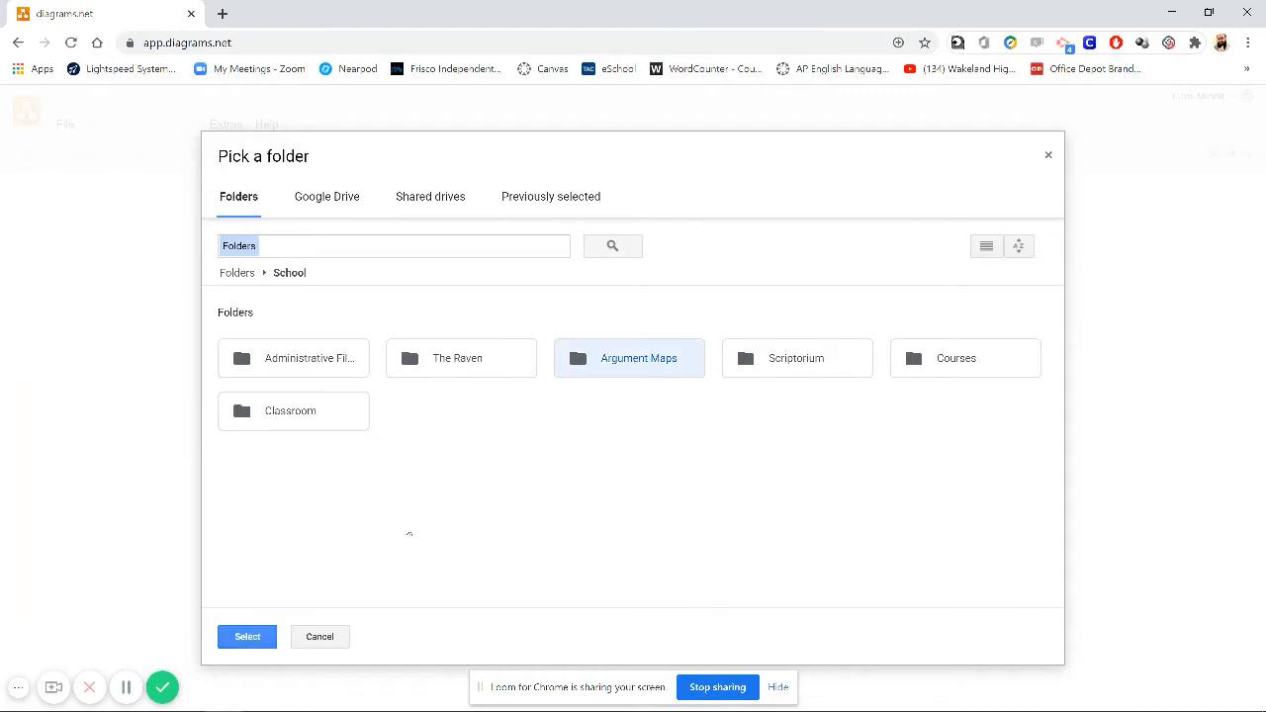
click(247, 636)
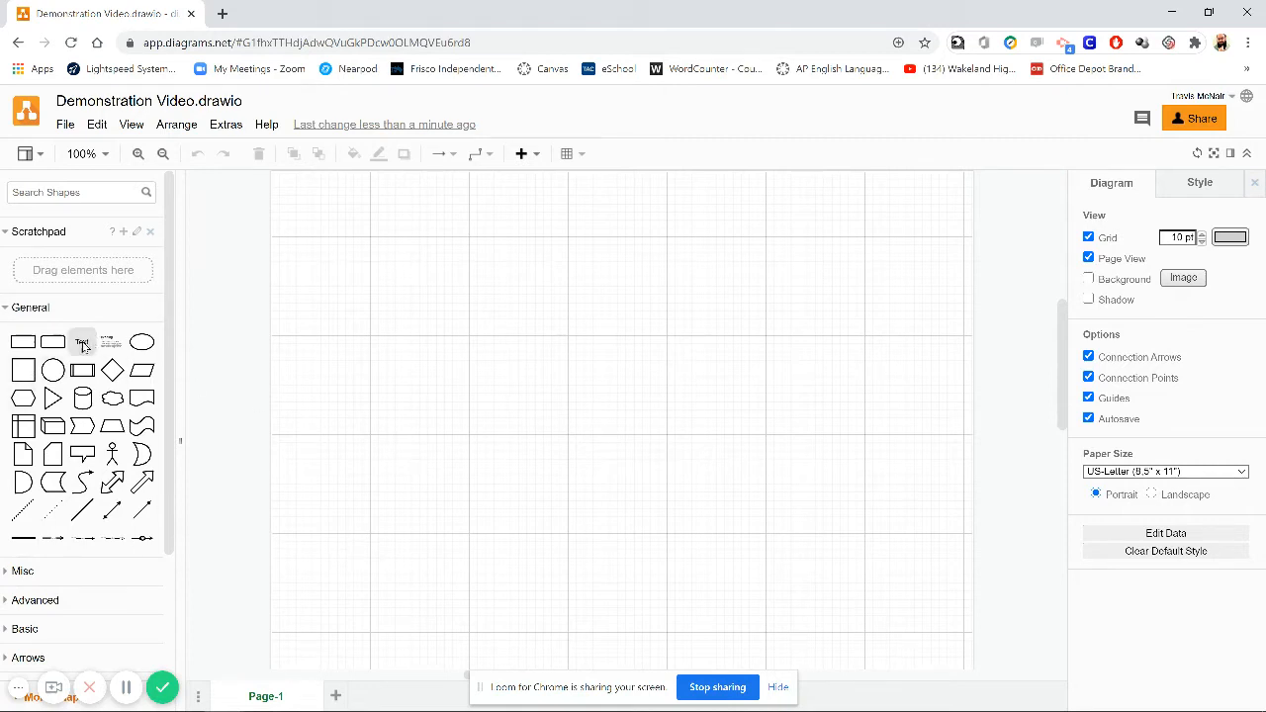
- Place a plain rectangle near the middle of the page
mouse_move(20, 455)
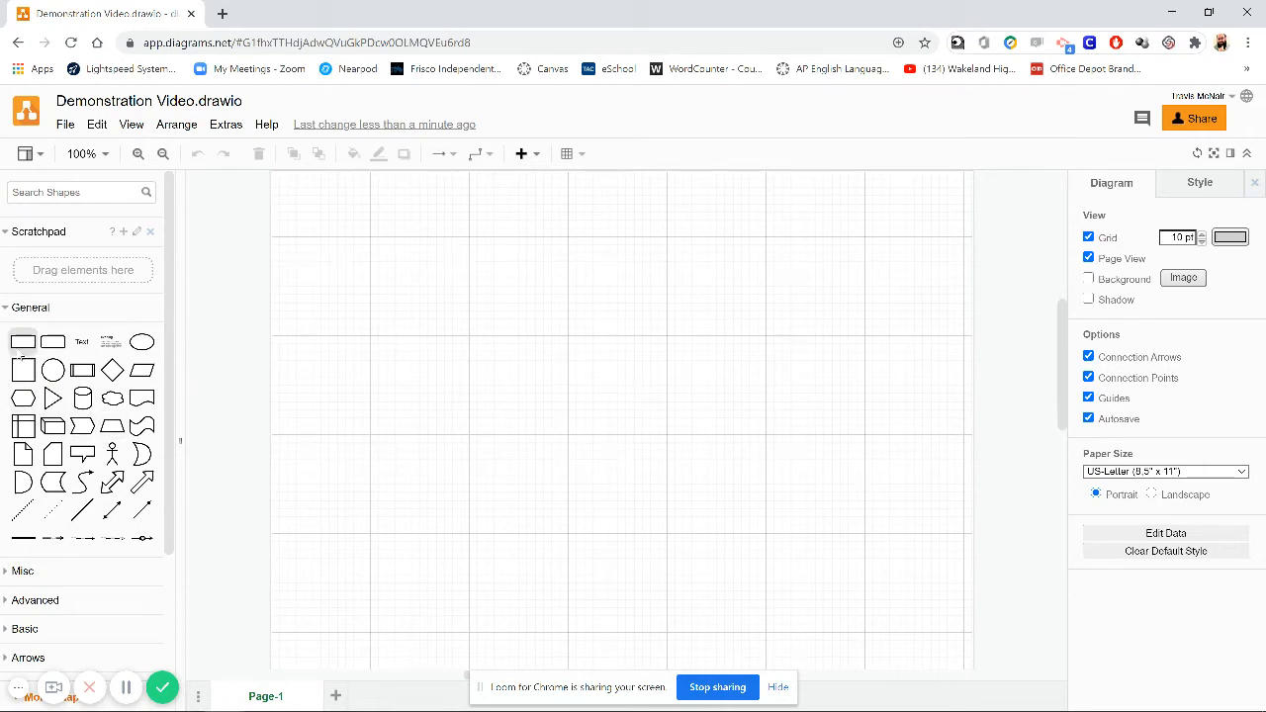
mouse_move(21, 348)
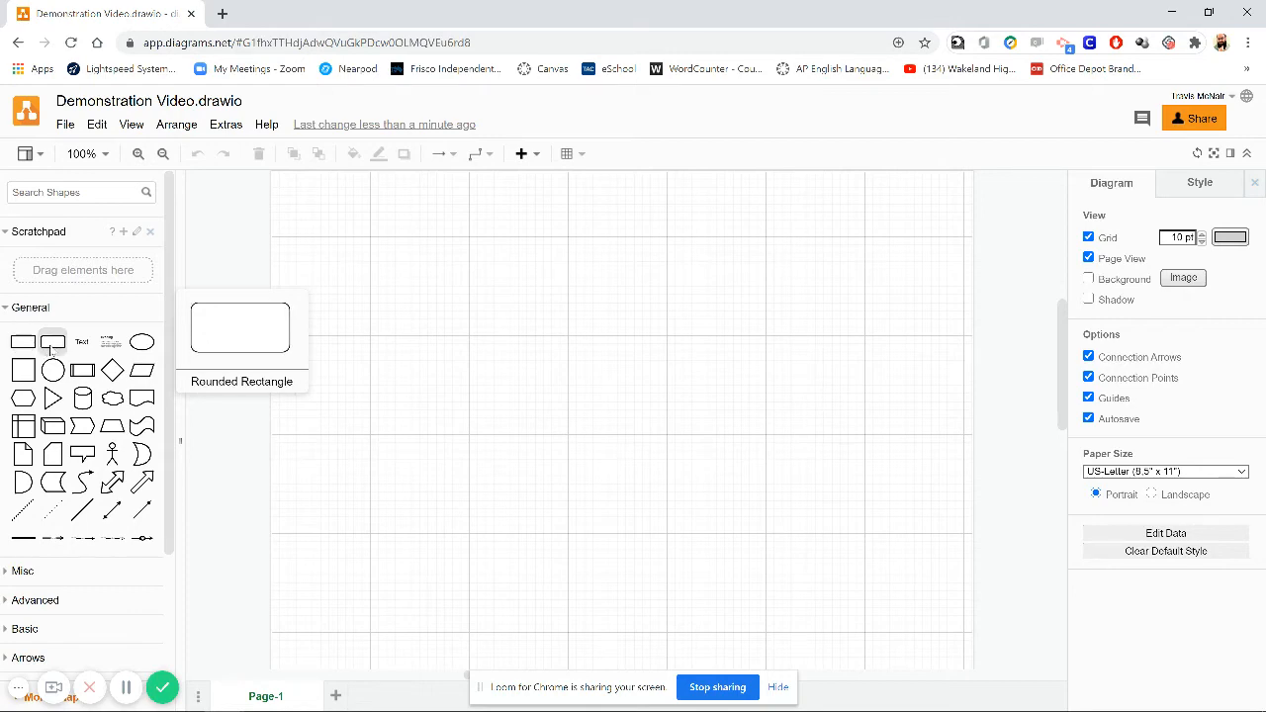
mouse_move(22, 374)
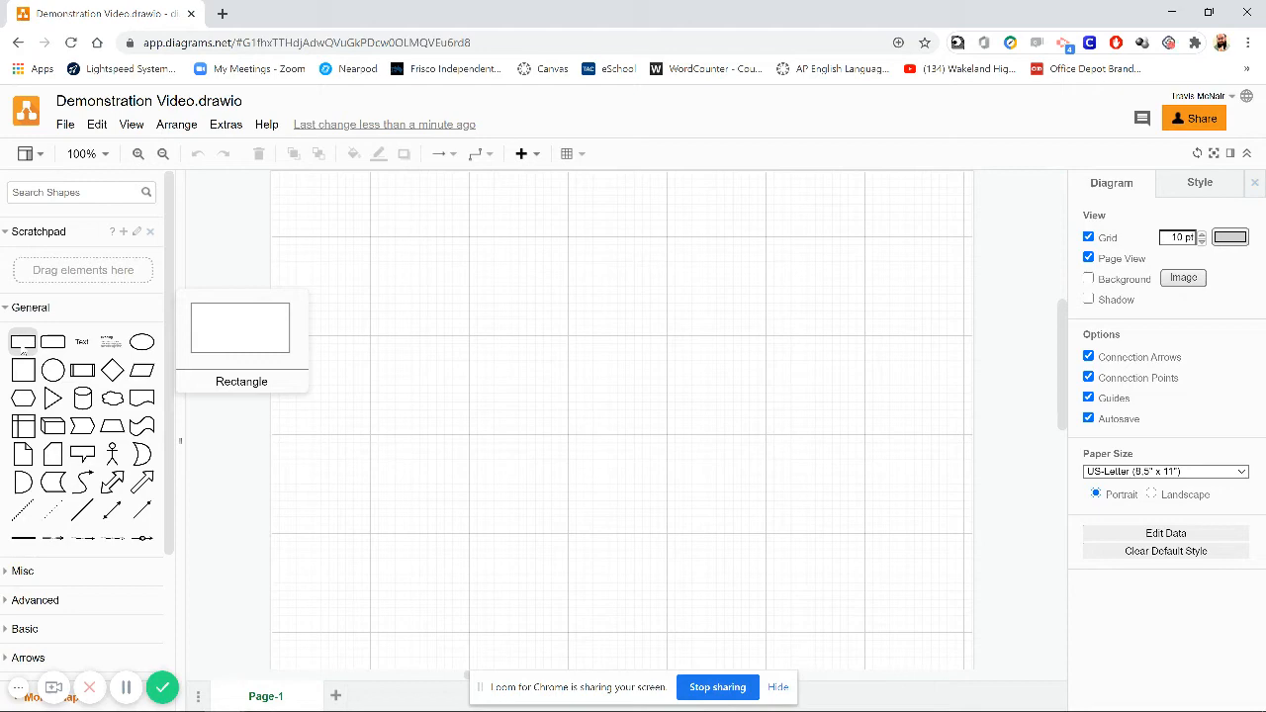
drag(22, 348, 594, 399)
click(583, 492)
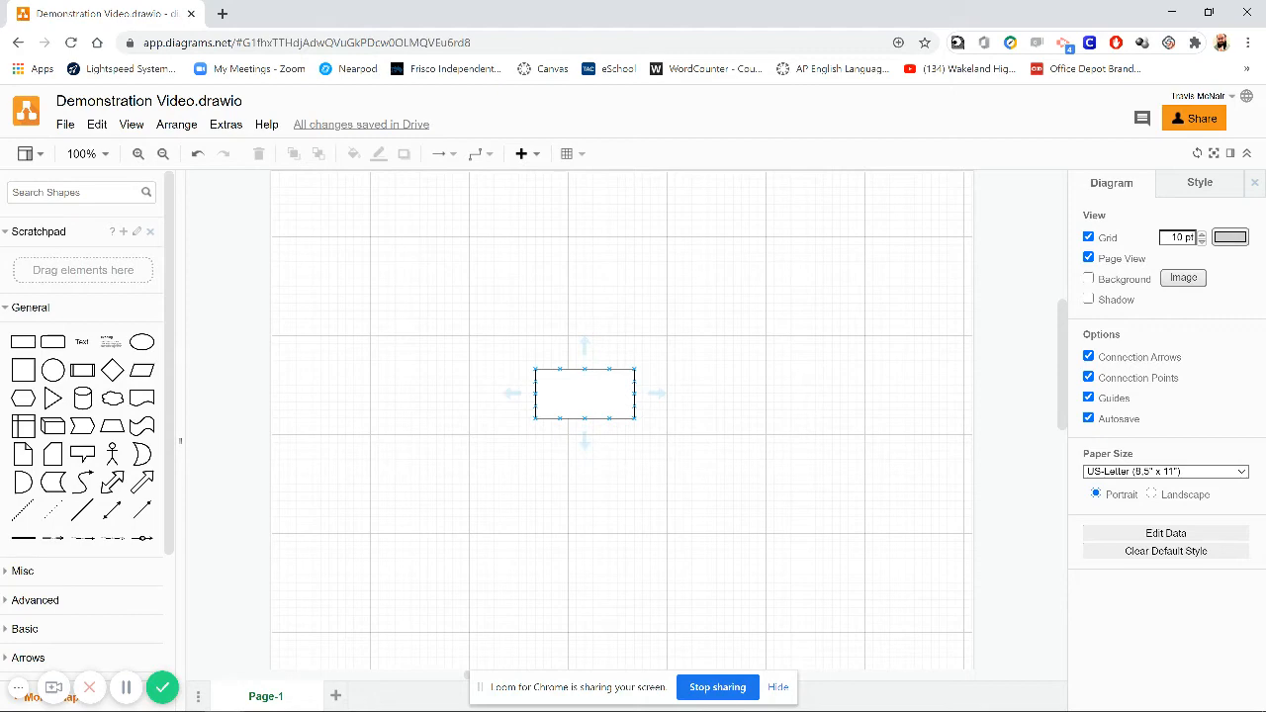
- Label the rectangle "Here is the claim."
double_click(584, 393)
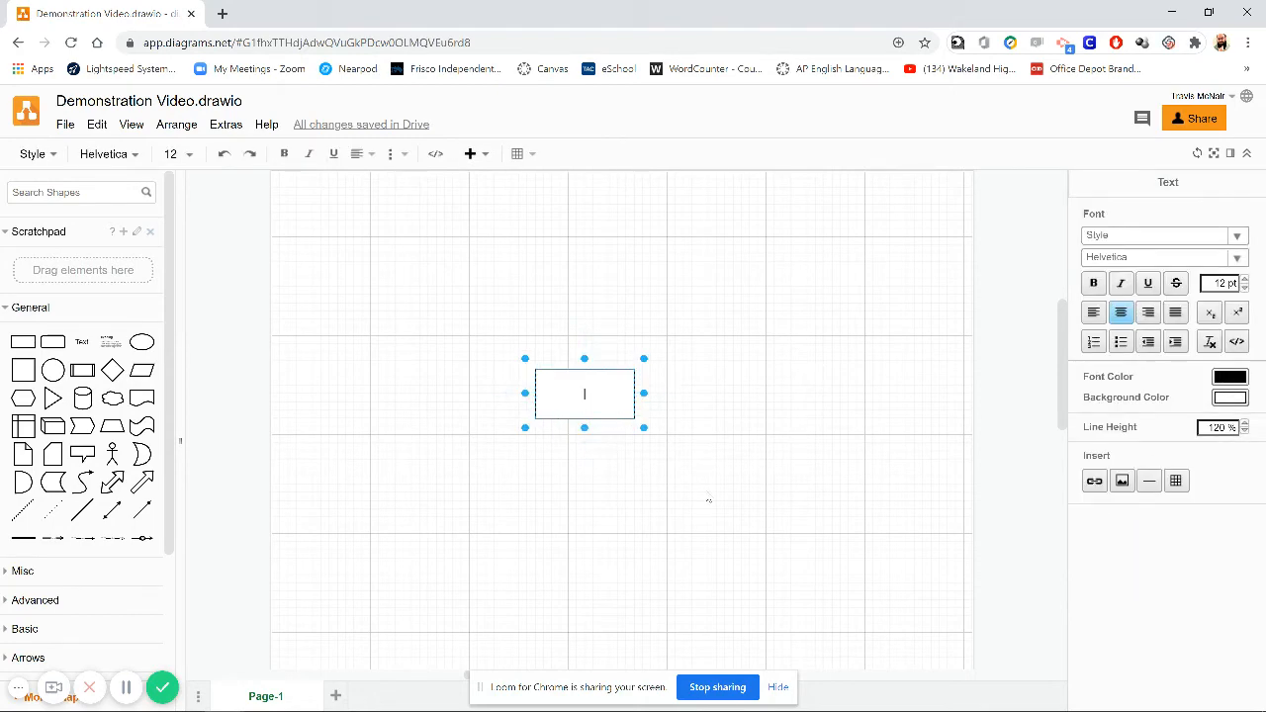
text(Here is the claim.)
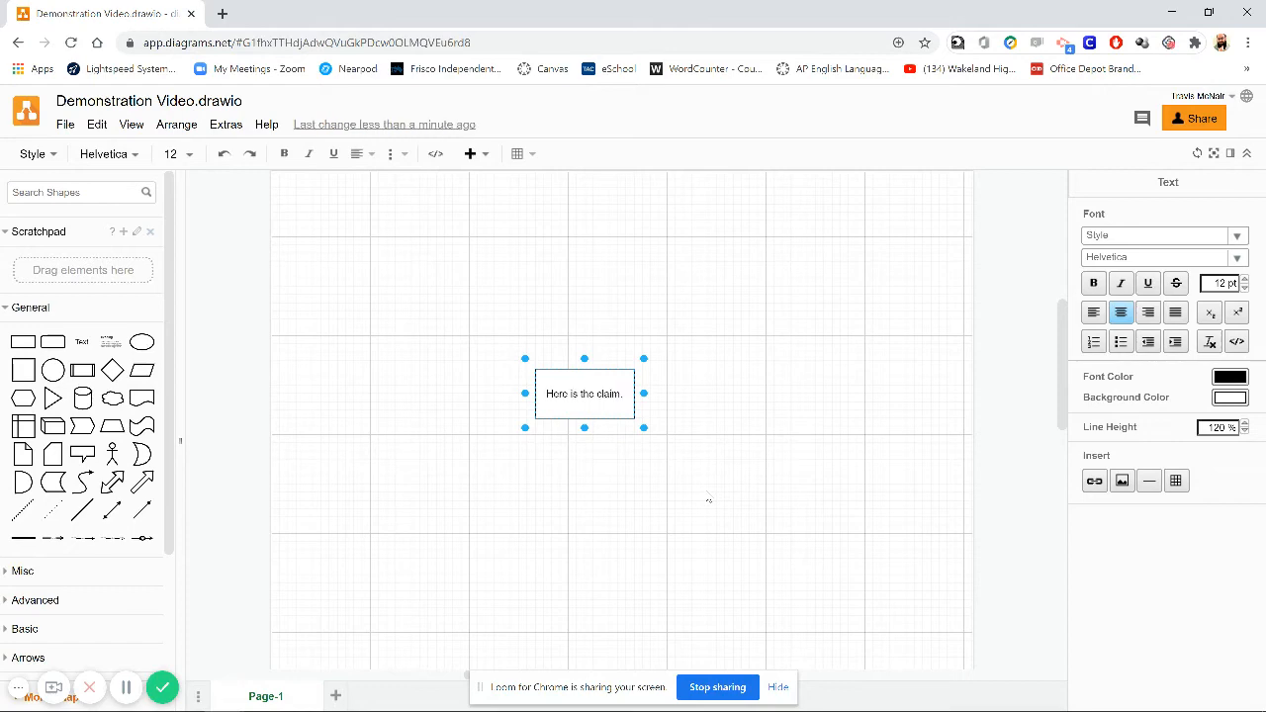
click(708, 500)
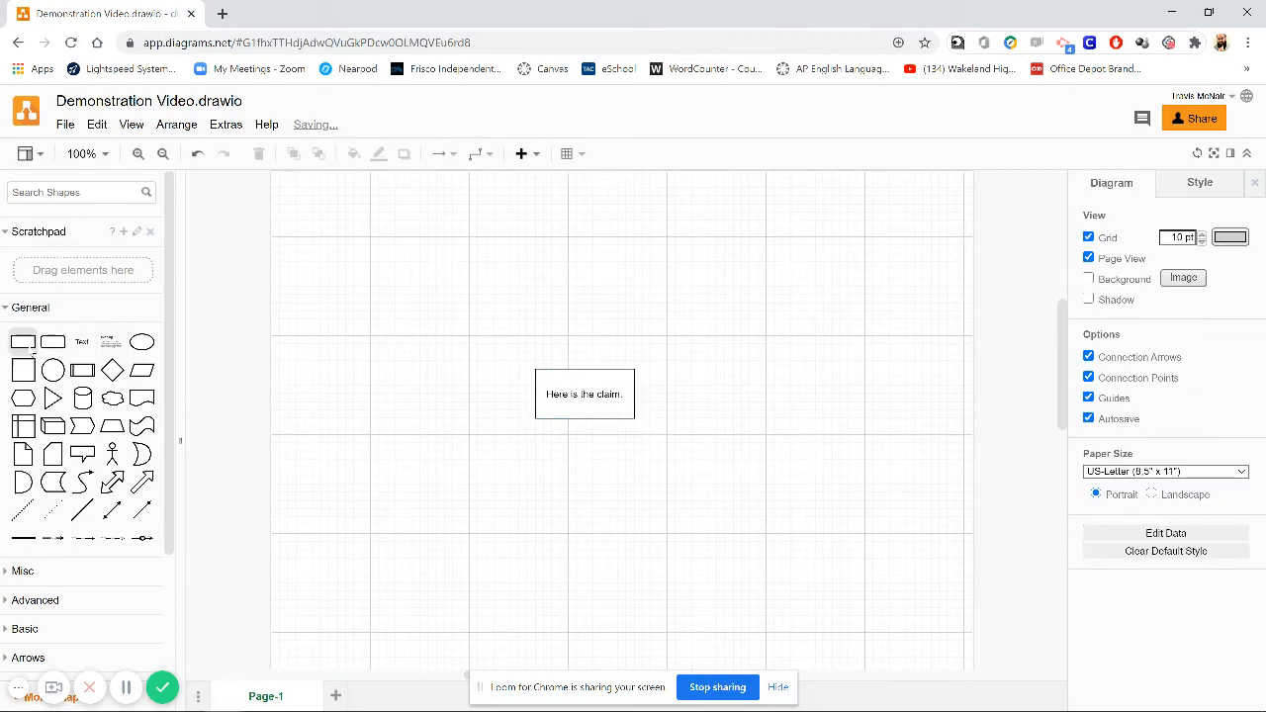
- Add a second rectangle above the claim labelled "Here is the evidence."
drag(28, 351, 535, 284)
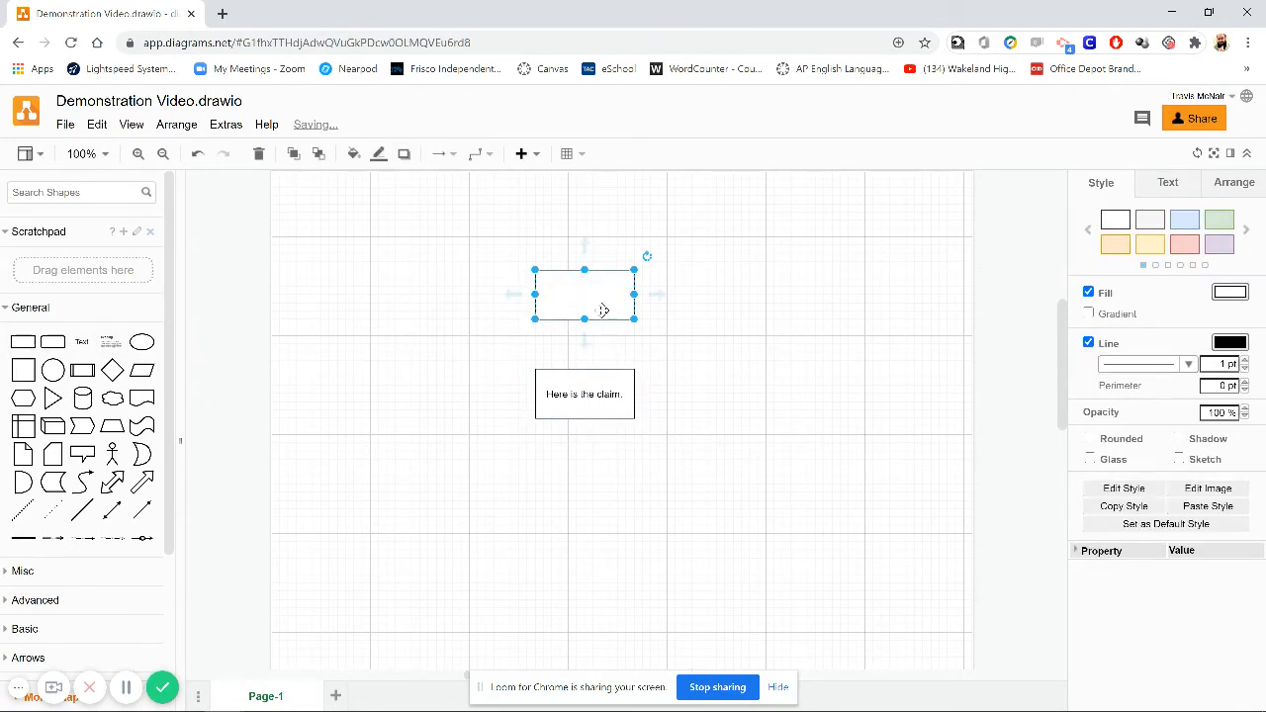
double_click(583, 293)
text(Here i)
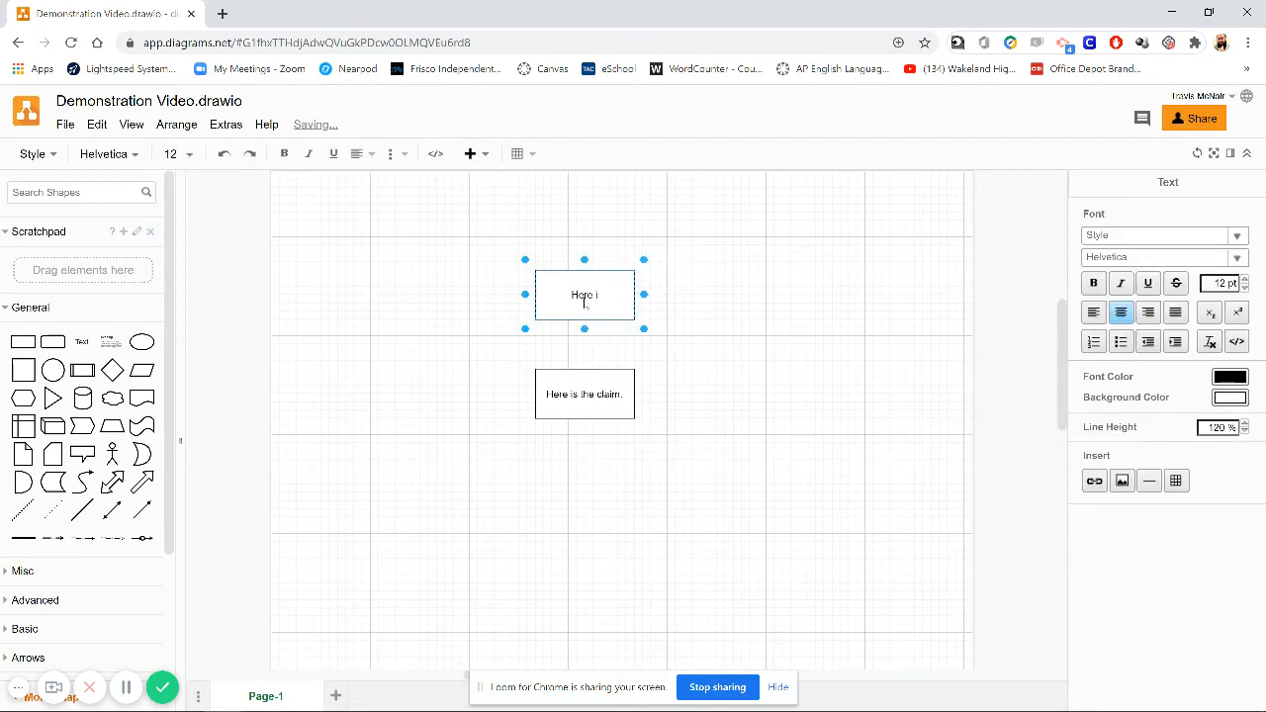
text(s the evidence.)
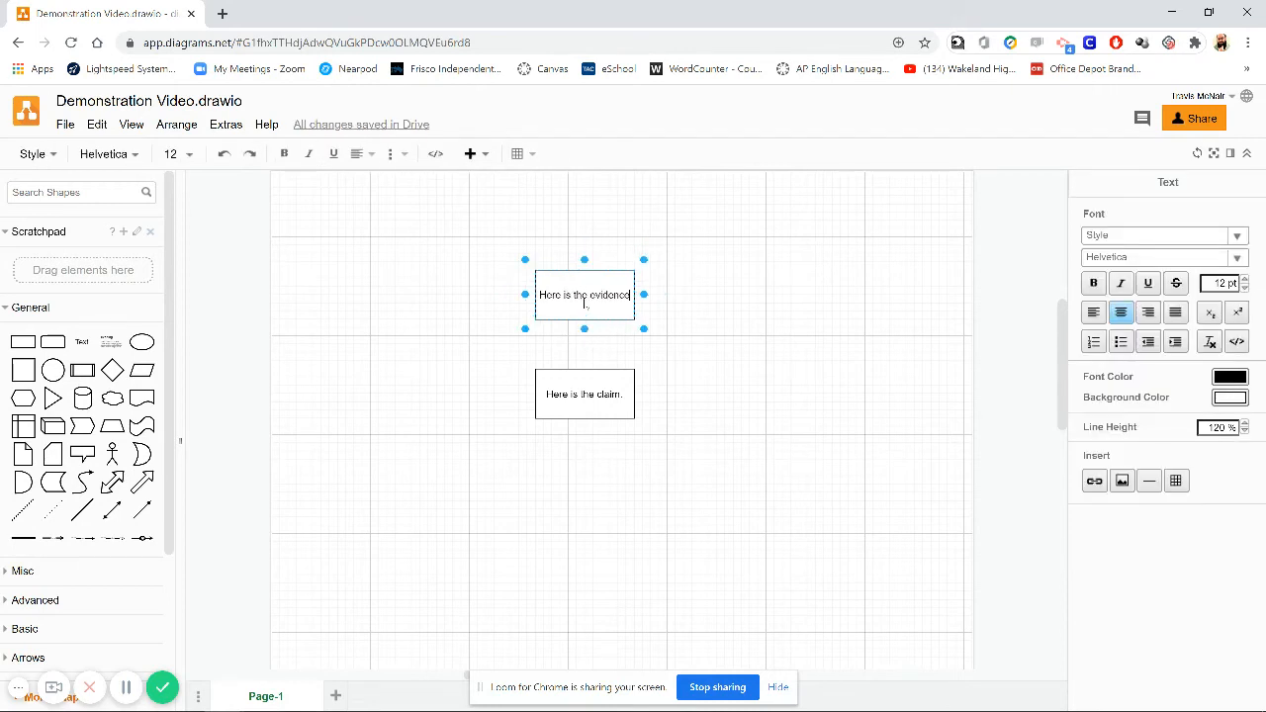
click(786, 341)
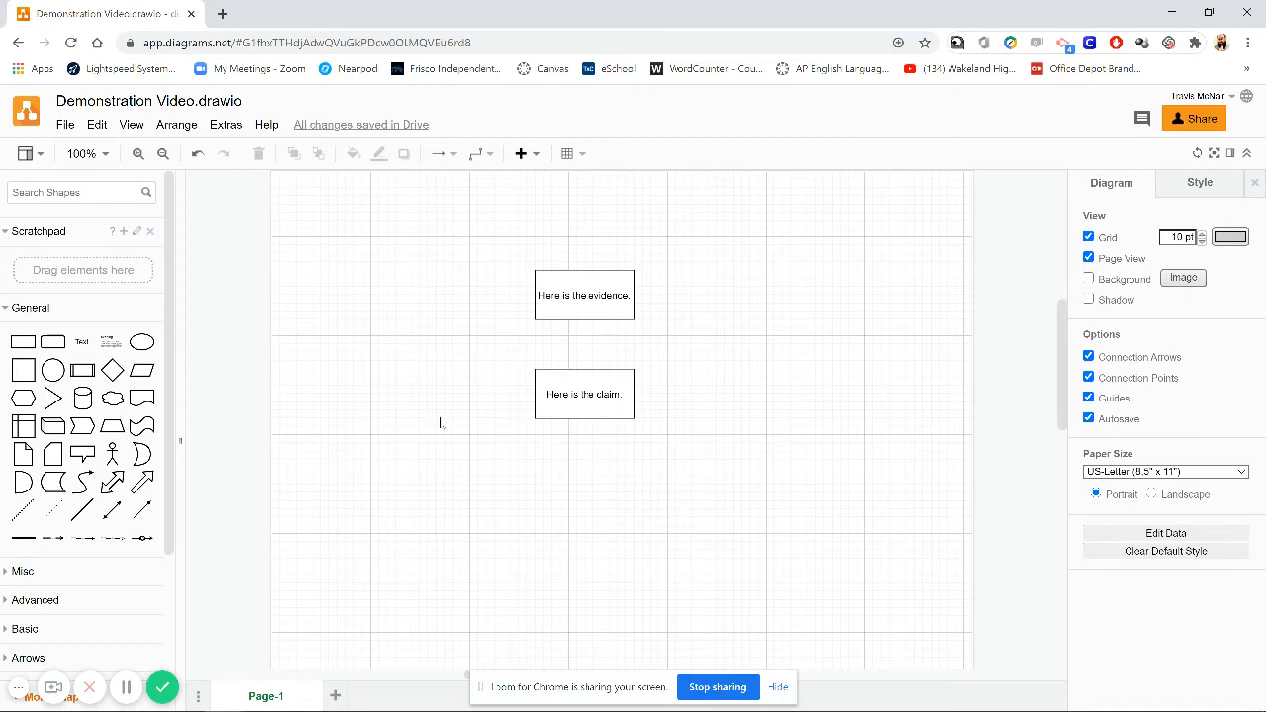
- Connect the evidence box to the claim box with a downward arrow
mouse_move(141, 512)
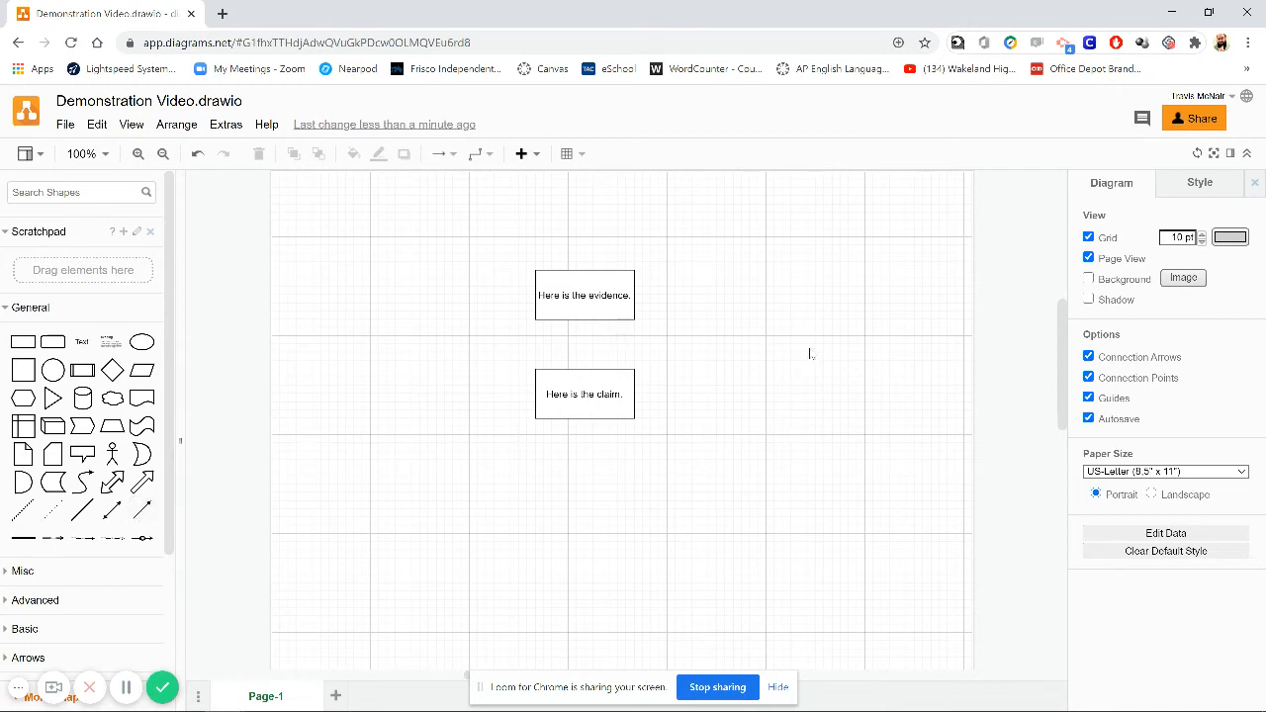
mouse_move(619, 318)
drag(584, 319, 585, 369)
click(585, 369)
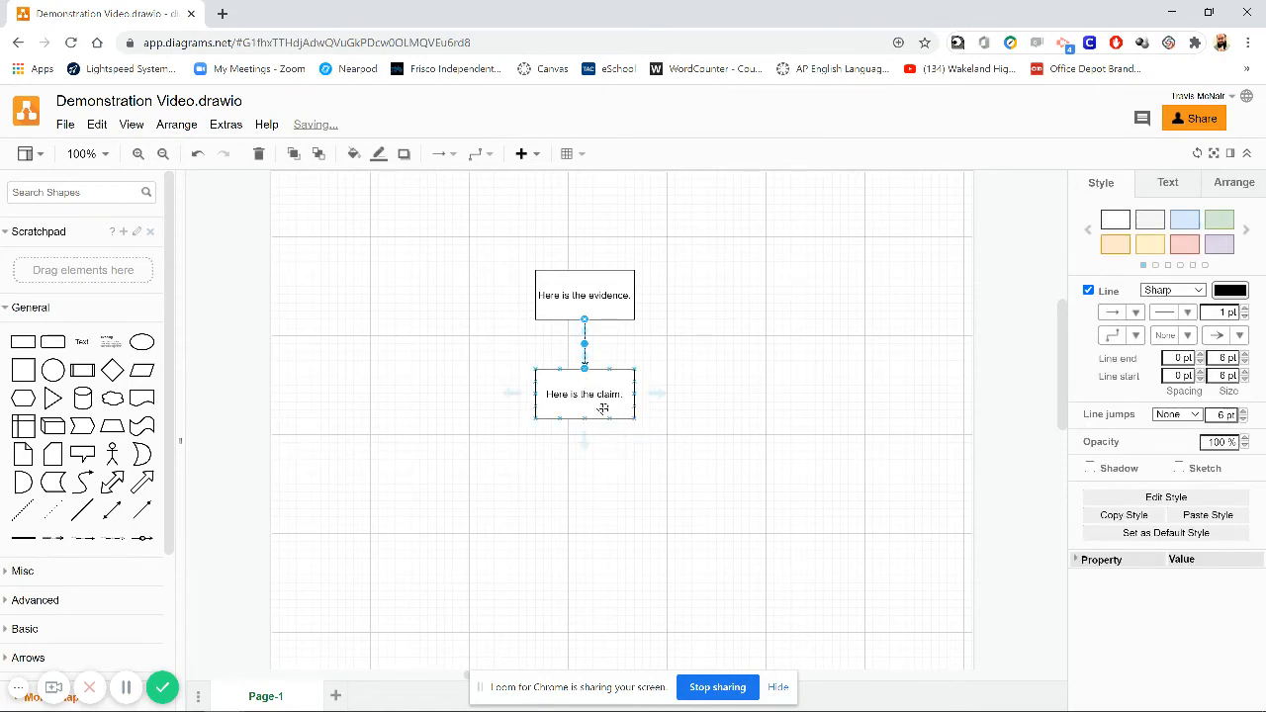
click(590, 295)
mouse_move(591, 295)
mouse_down()
mouse_move(706, 245)
mouse_move(586, 278)
mouse_move(583, 301)
mouse_up()
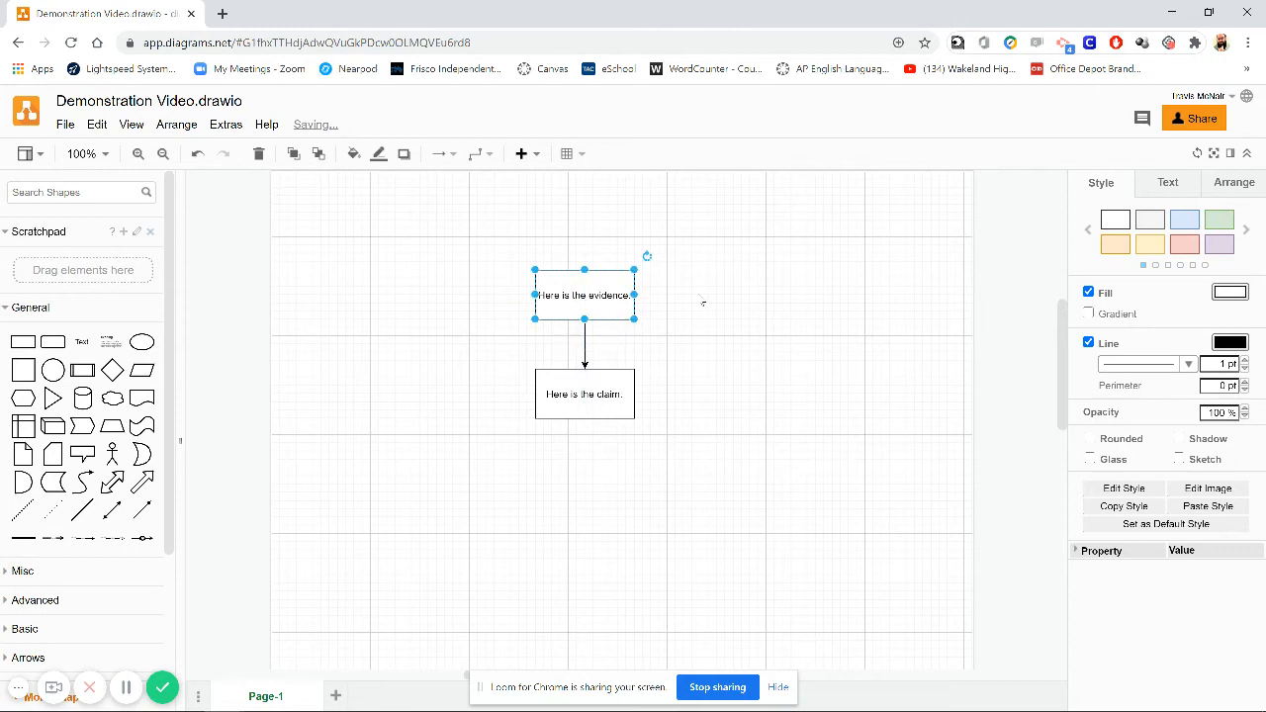
click(701, 310)
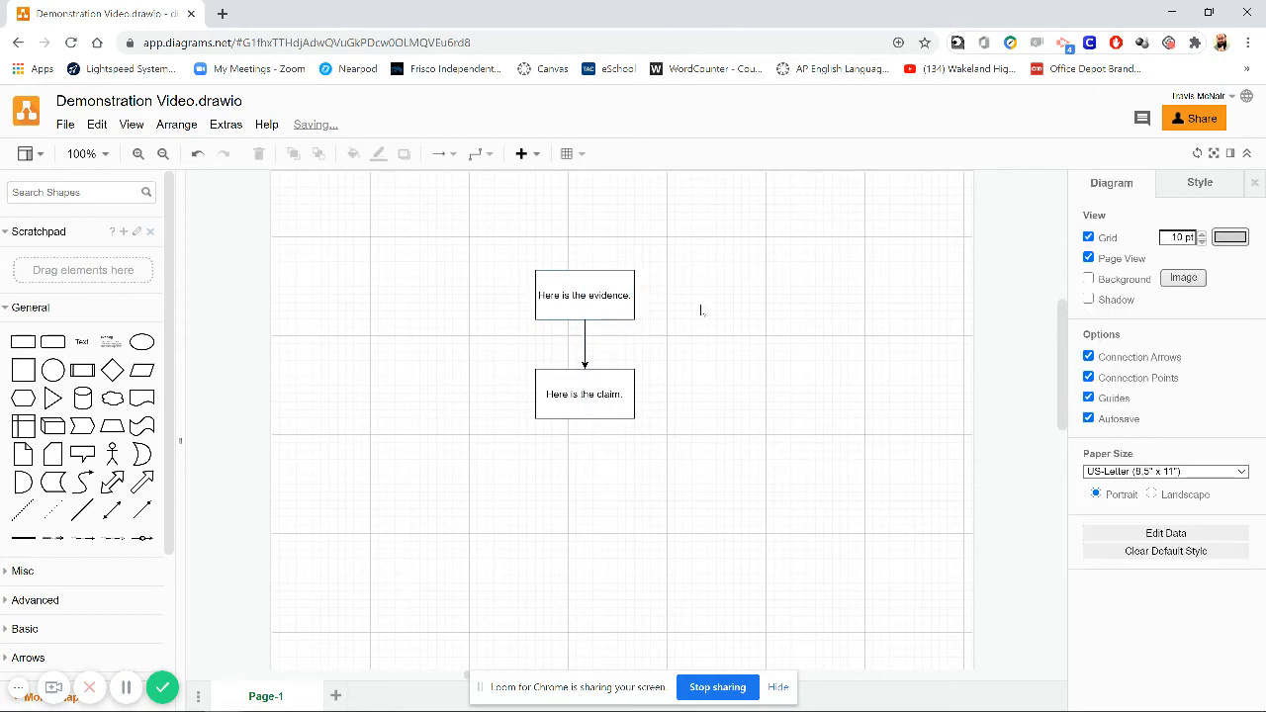